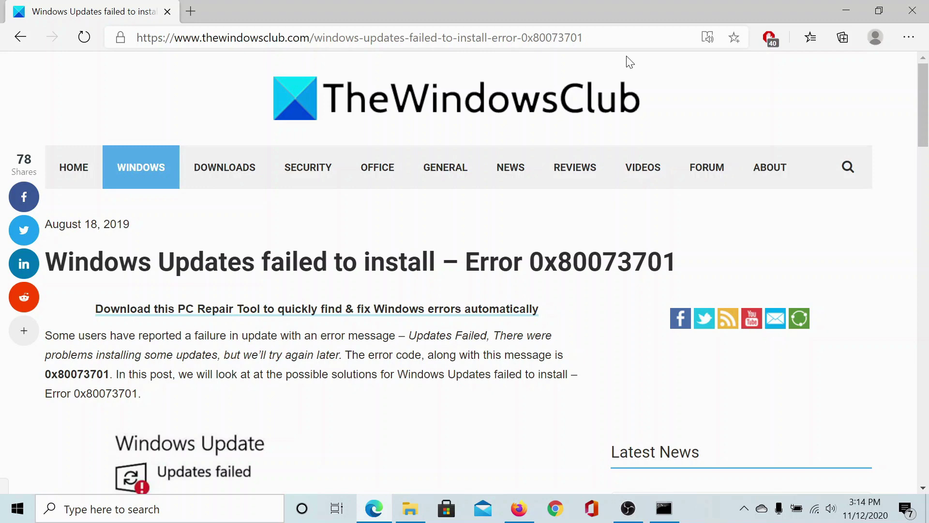
pyautogui.scroll(-3, 305, 217)
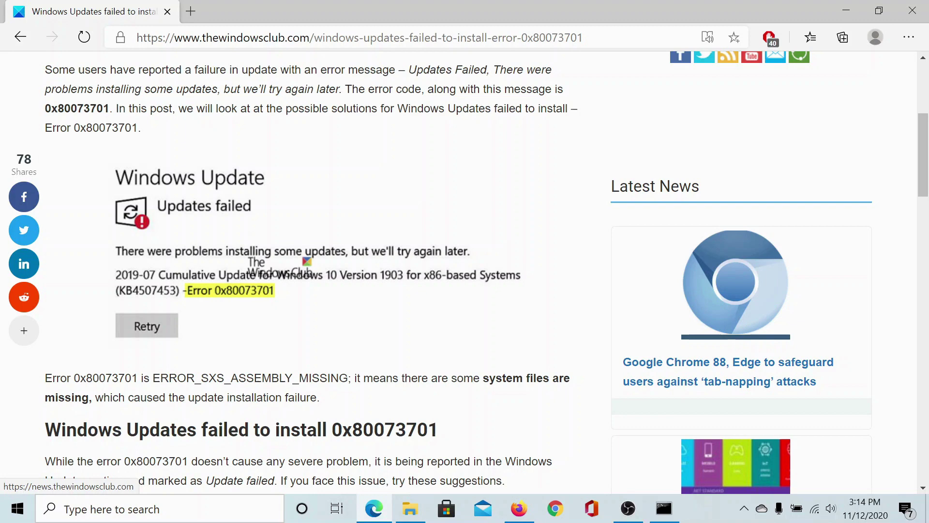
pyautogui.scroll(-1, 372, 390)
pyautogui.scroll(-1, 372, 390)
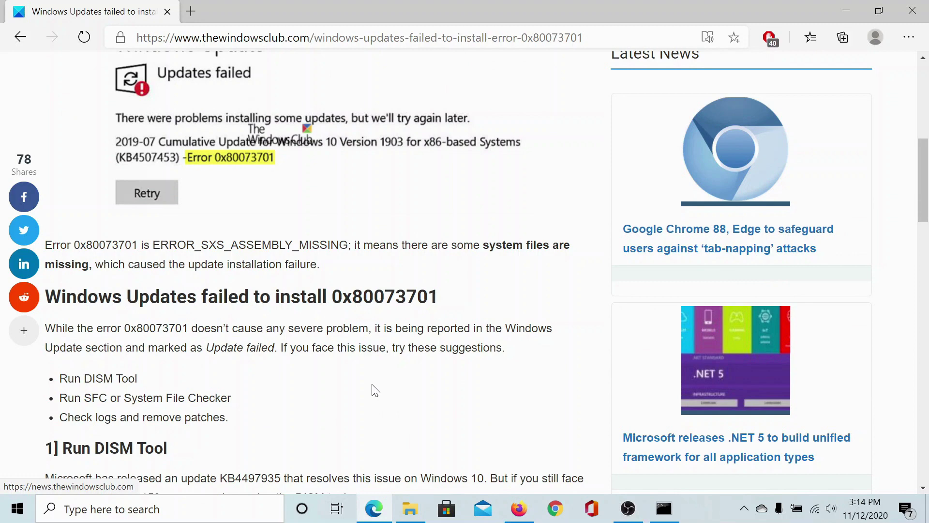
pyautogui.scroll(-5, 372, 390)
# Search Windows for 'command' and launch Command Prompt as administrator.
pyautogui.click(192, 517)
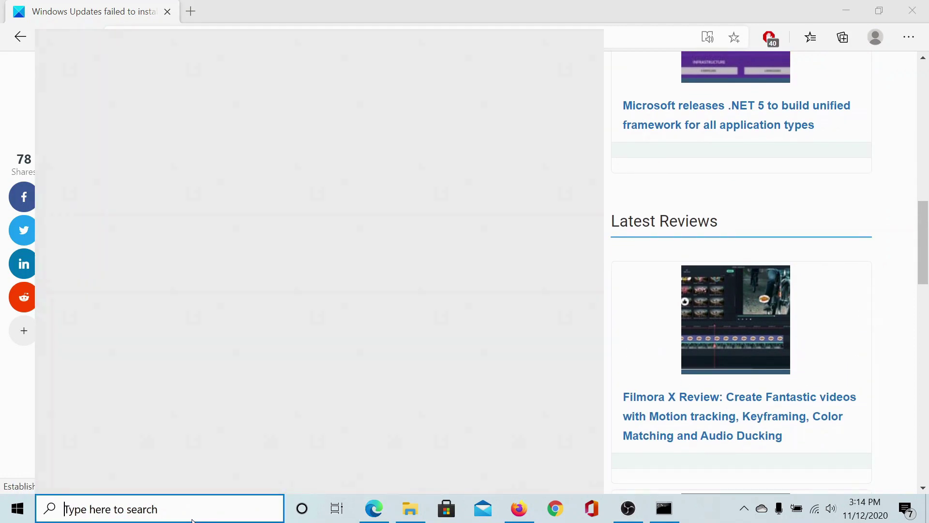
pyautogui.write('comm')
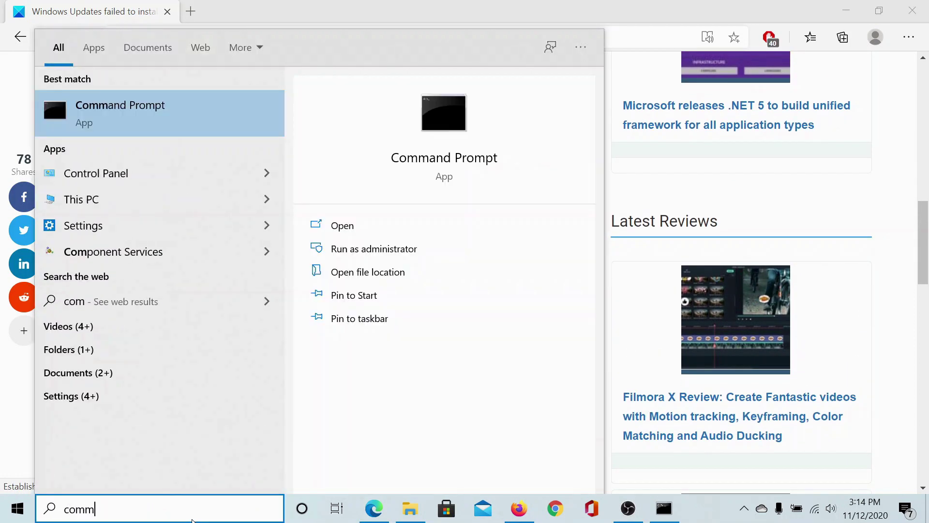
pyautogui.write('and')
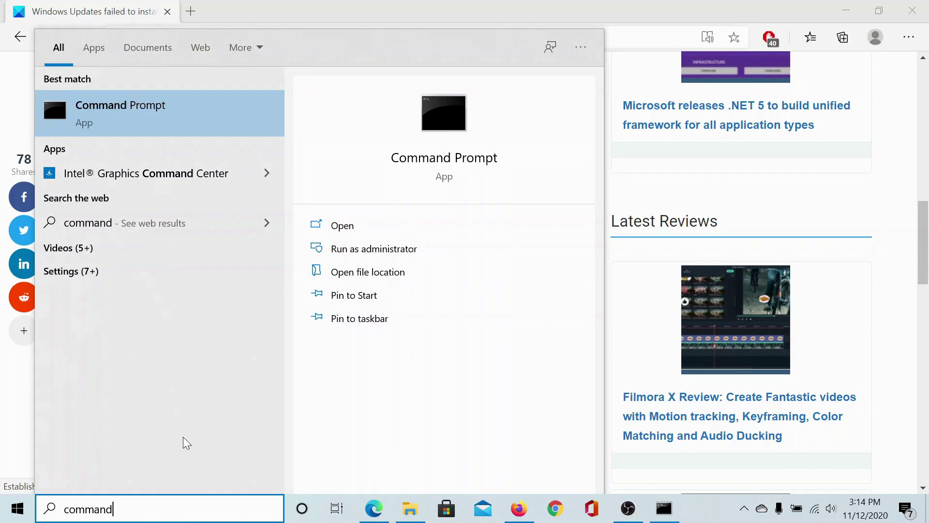
pyautogui.click(399, 250)
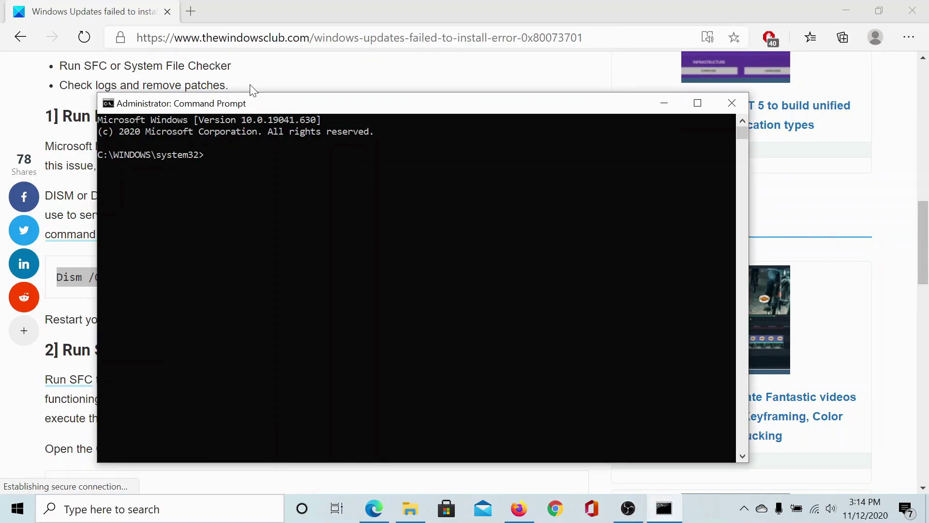
# Copy 'Dism /Online /Cleanup-image /Startcomponentcleanup' from the article and run it in the elevated console.
pyautogui.click(246, 76)
pyautogui.moveTo(396, 285); pyautogui.dragTo(56, 277)
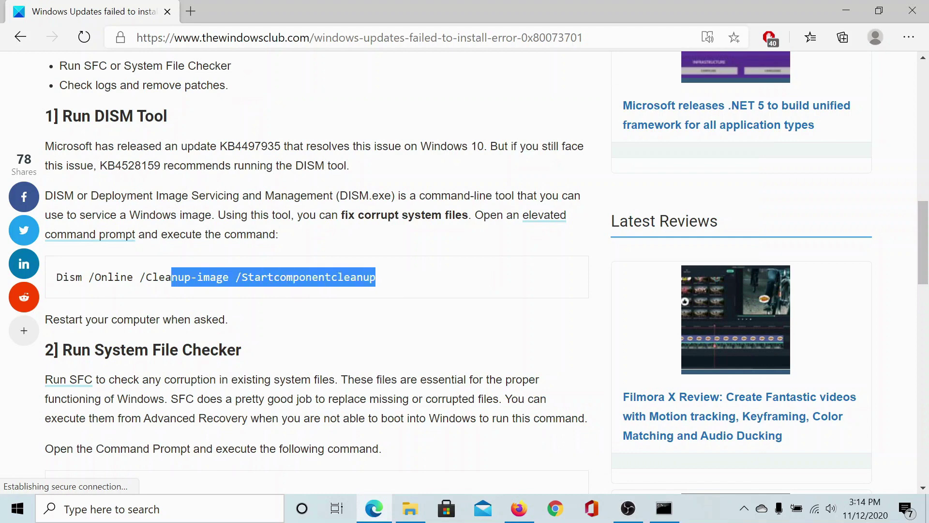
pyautogui.rightClick(65, 280)
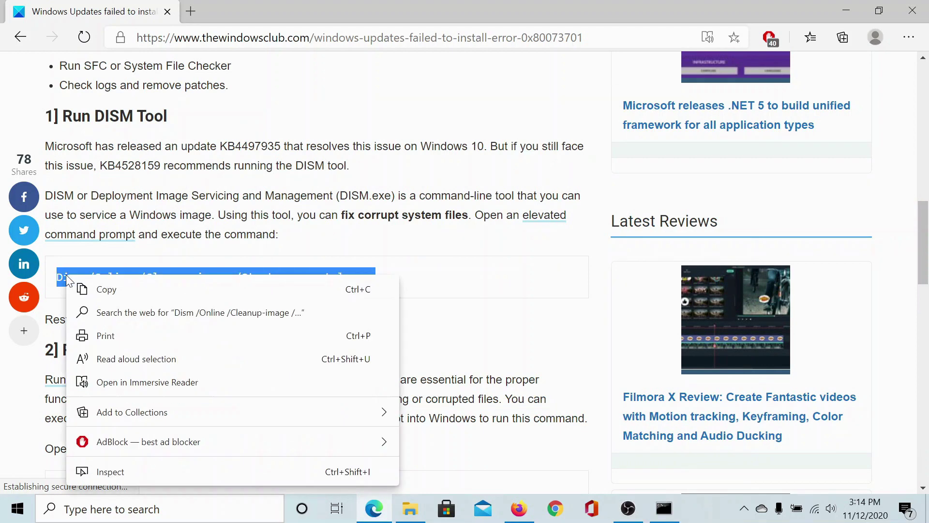
pyautogui.click(126, 289)
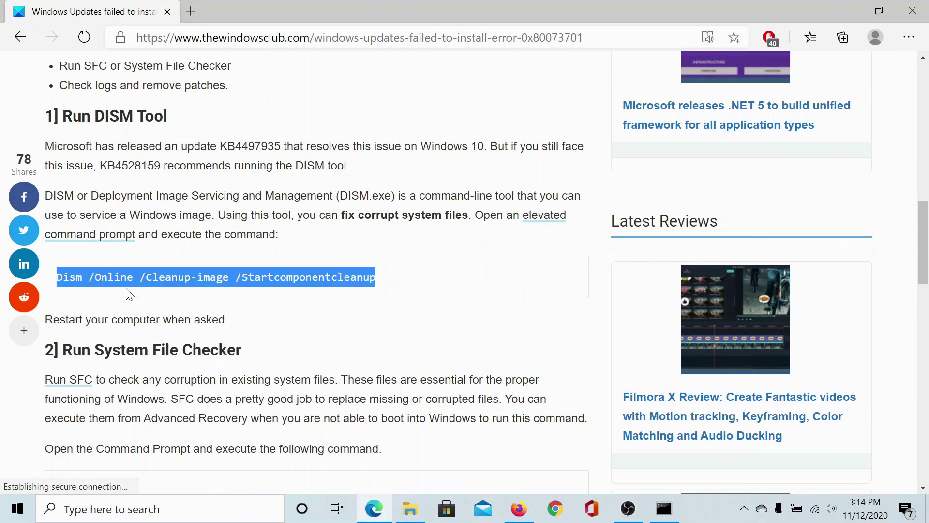
pyautogui.click(664, 508)
pyautogui.rightClick(234, 160)
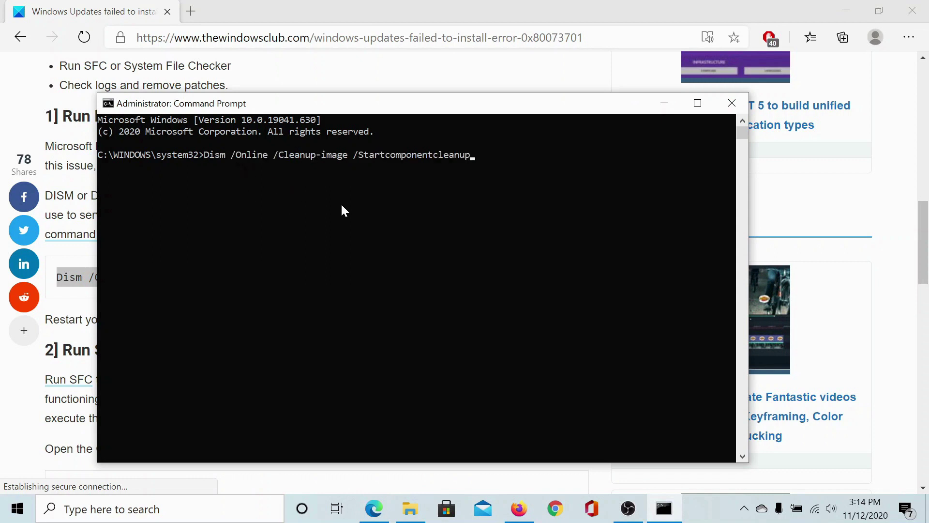
pyautogui.press('Return')
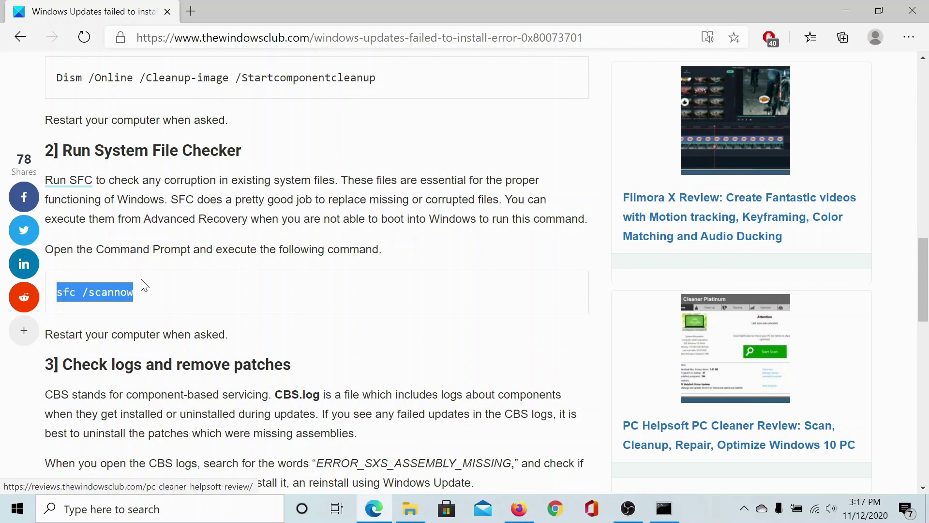
# Copy 'sfc /scannow' from the article and start it in the administrator console.
pyautogui.rightClick(118, 296)
pyautogui.click(195, 102)
pyautogui.click(662, 511)
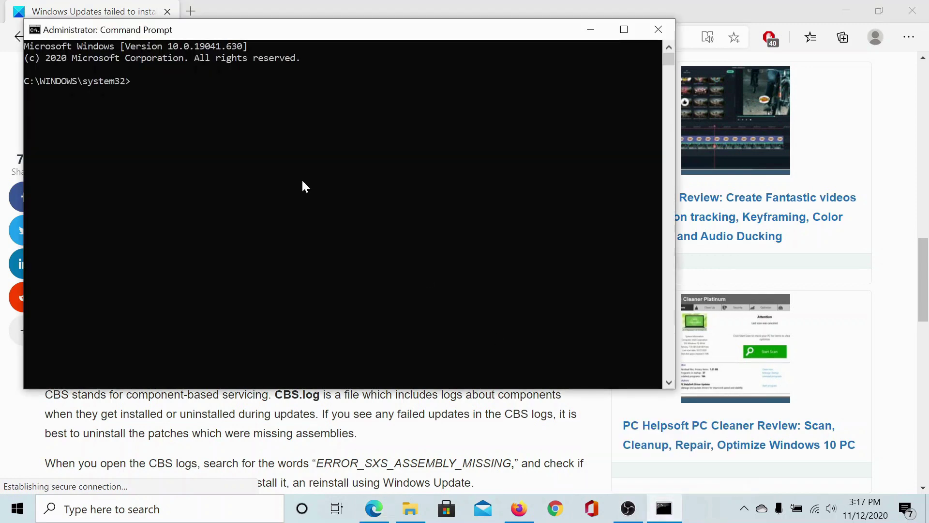
pyautogui.hotkey('ctrl', 'v')
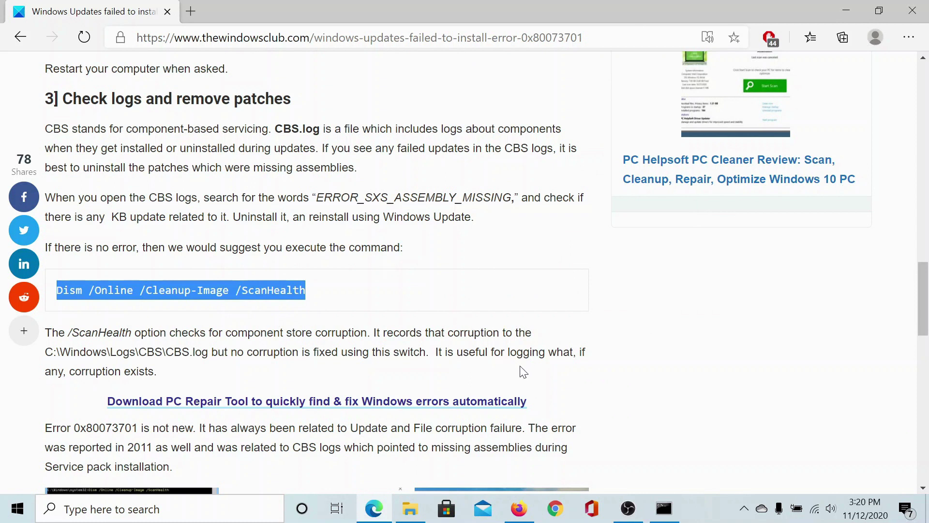
# Paste and run 'Dism /Online /Cleanup-Image /ScanHealth', then minimize the console back to the article.
pyautogui.click(664, 508)
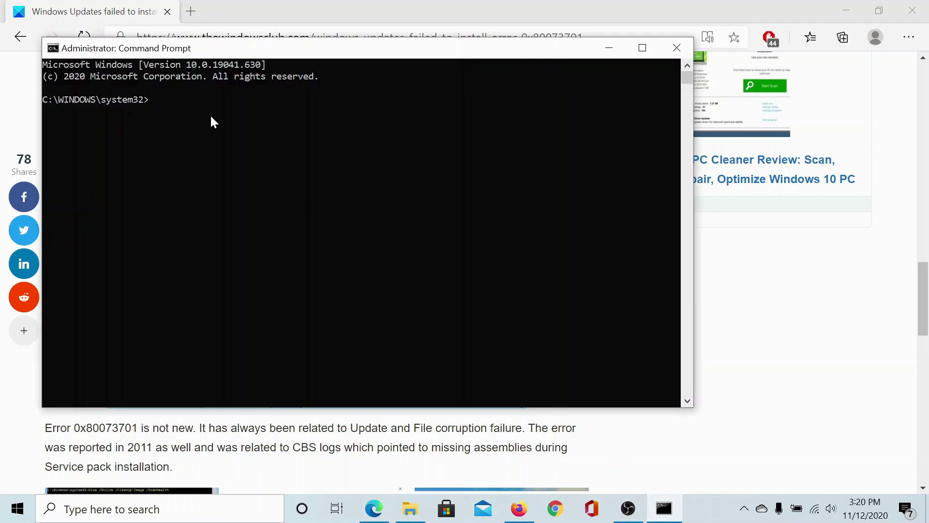
pyautogui.hotkey('ctrl', 'v')
pyautogui.press('Return')
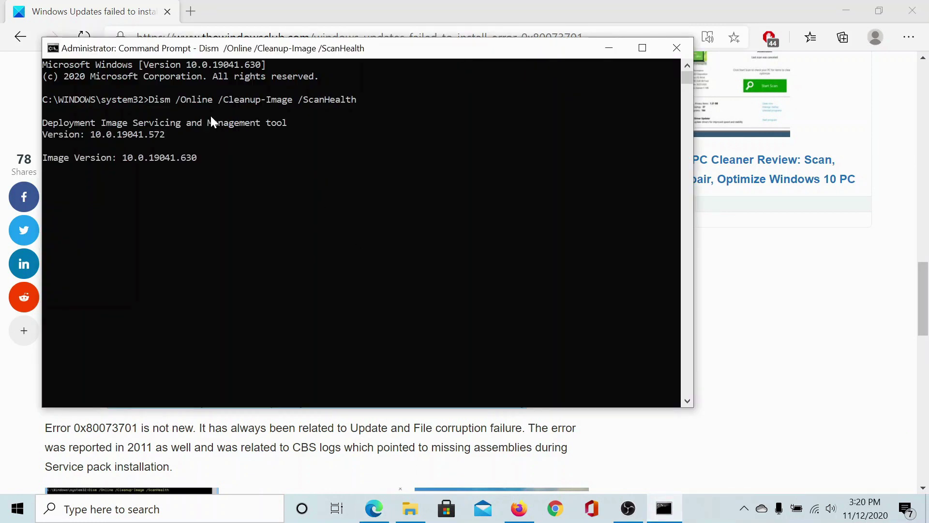
pyautogui.click(608, 50)
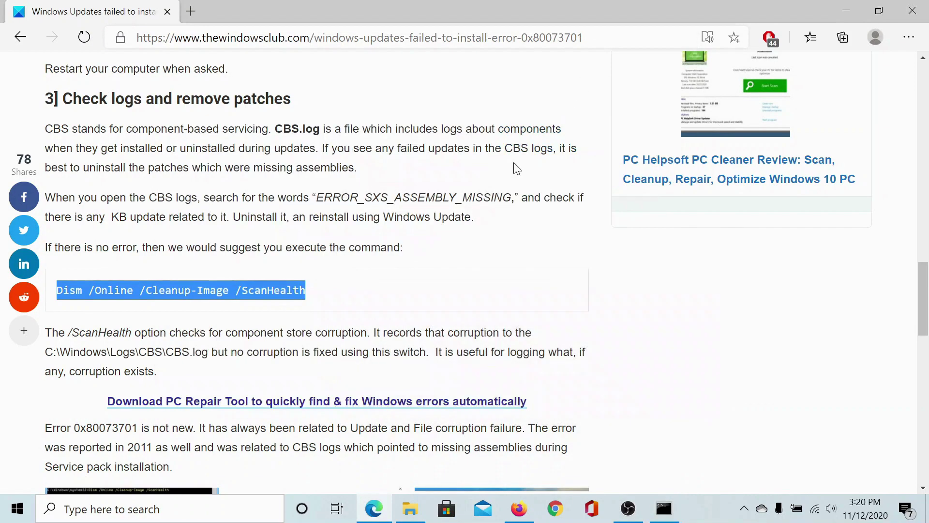
pyautogui.click(477, 247)
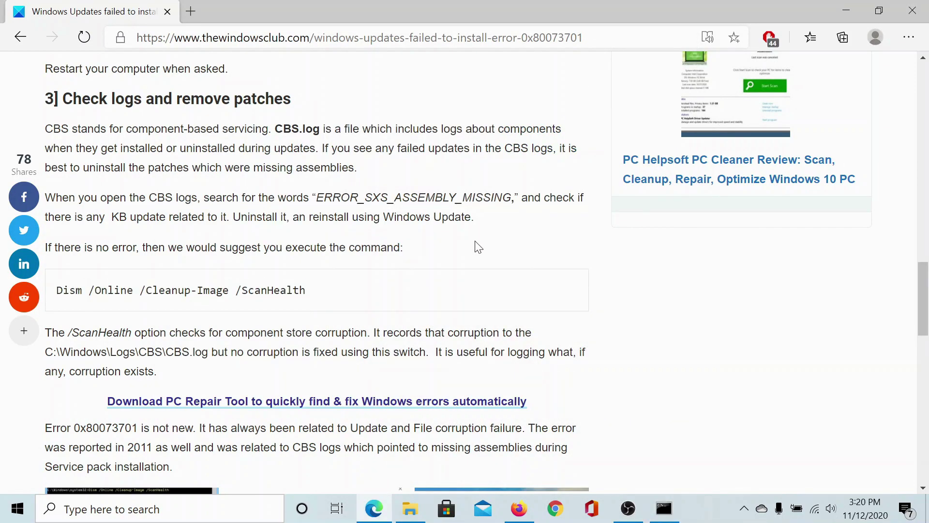
pyautogui.moveTo(920, 278); pyautogui.dragTo(924, 70)
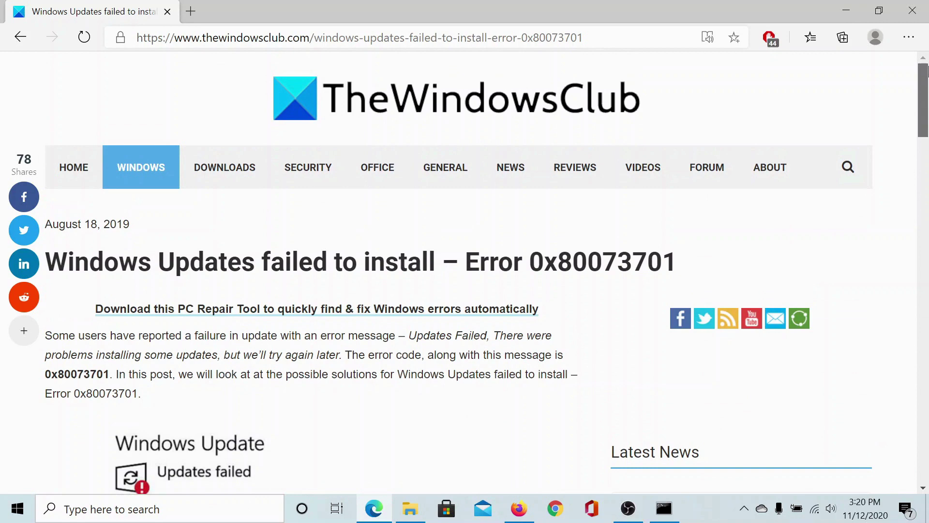